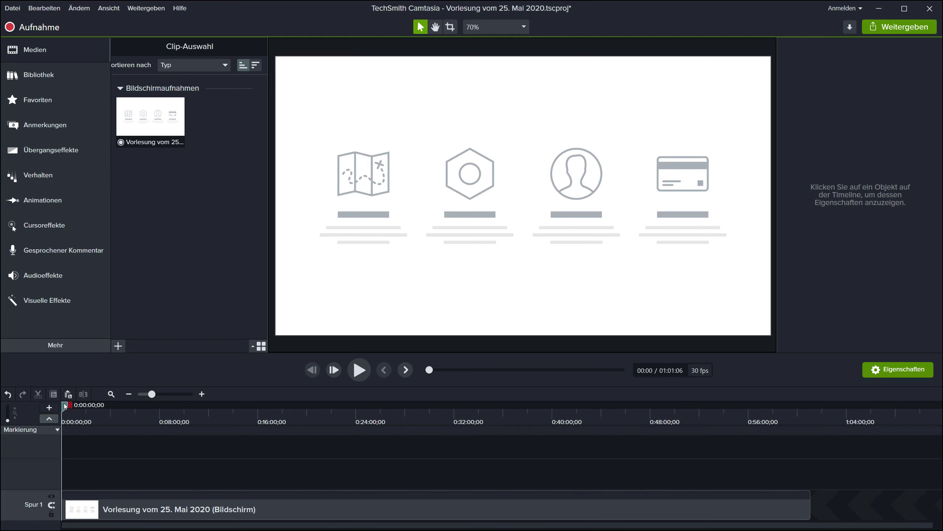
# Step: Add a timeline marker at about 4:01 in the lecture recording and name it "Teil 01 - Start"
pyautogui.moveTo(64, 405); pyautogui.dragTo(139, 404)
pyautogui.moveTo(195, 349); pyautogui.dragTo(160, 353)
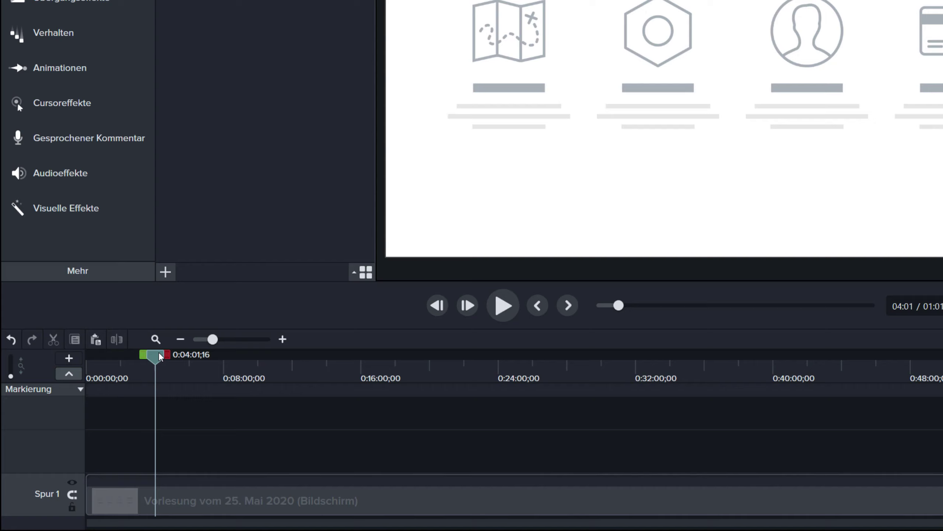
pyautogui.rightClick(160, 356)
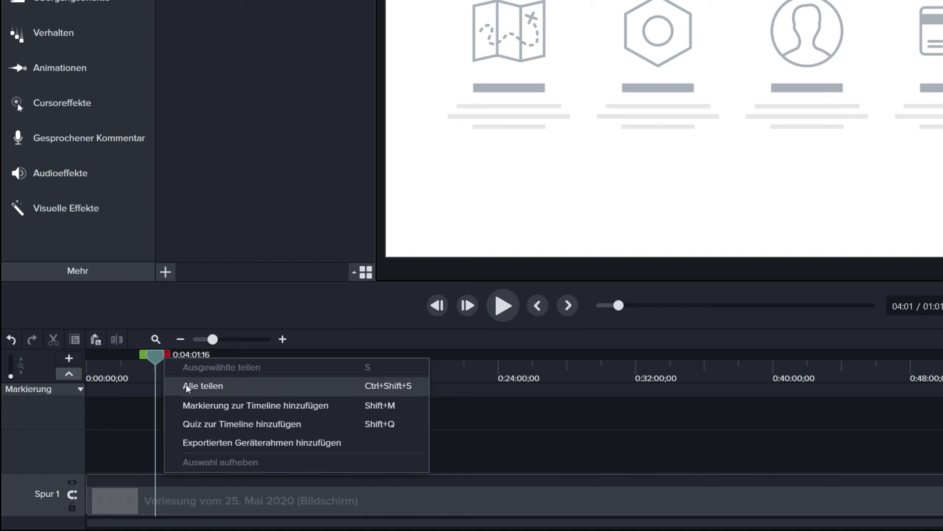
pyautogui.click(201, 405)
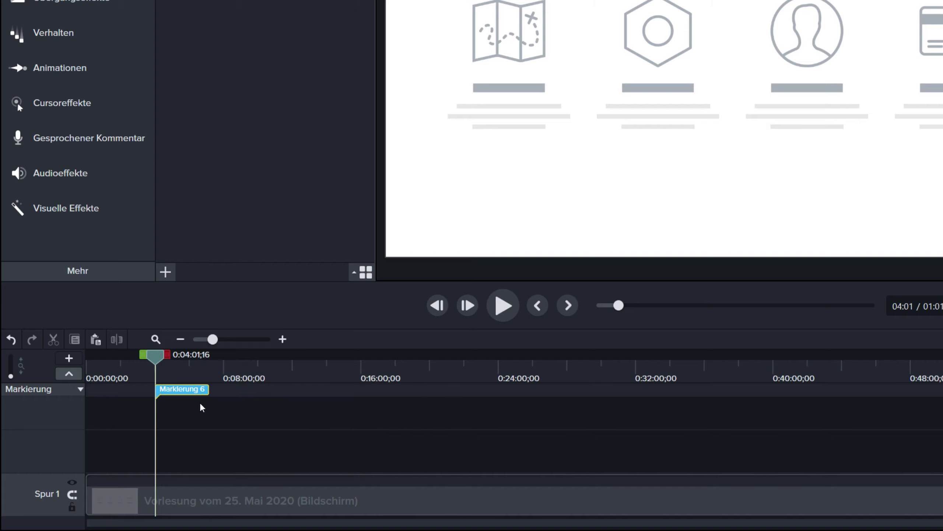
pyautogui.hotkey('shift', 'm')
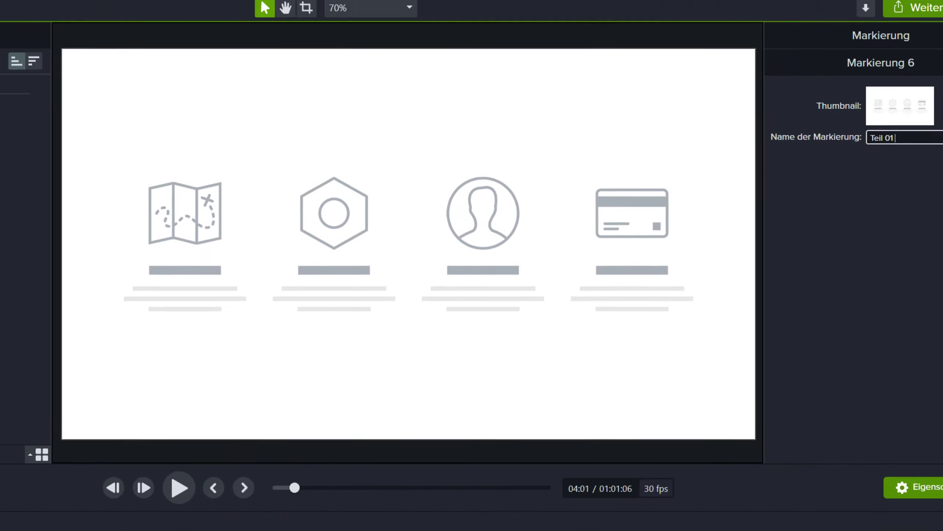
pyautogui.write('- Start')
pyautogui.press('Return')
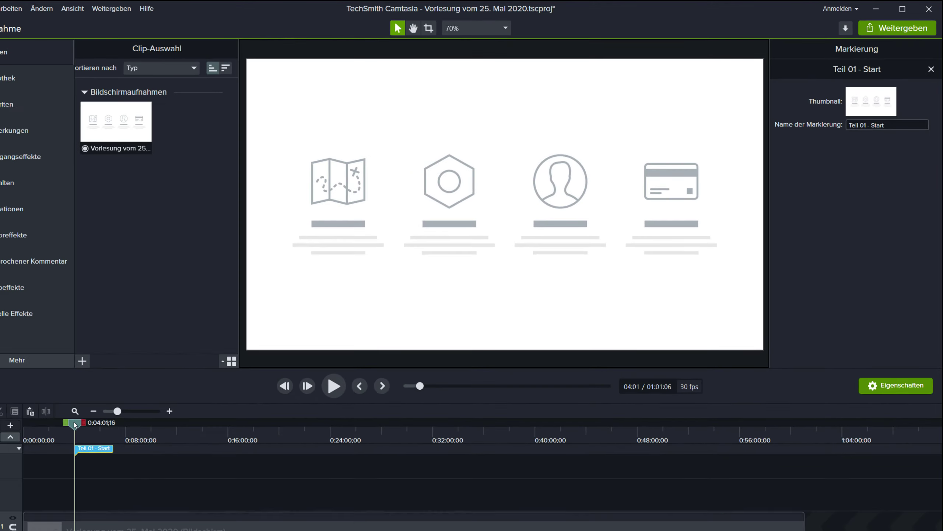
# Step: Add a timeline marker at about 6:16 and name it "Teil 01 - Ende"
pyautogui.moveTo(111, 405); pyautogui.dragTo(138, 407)
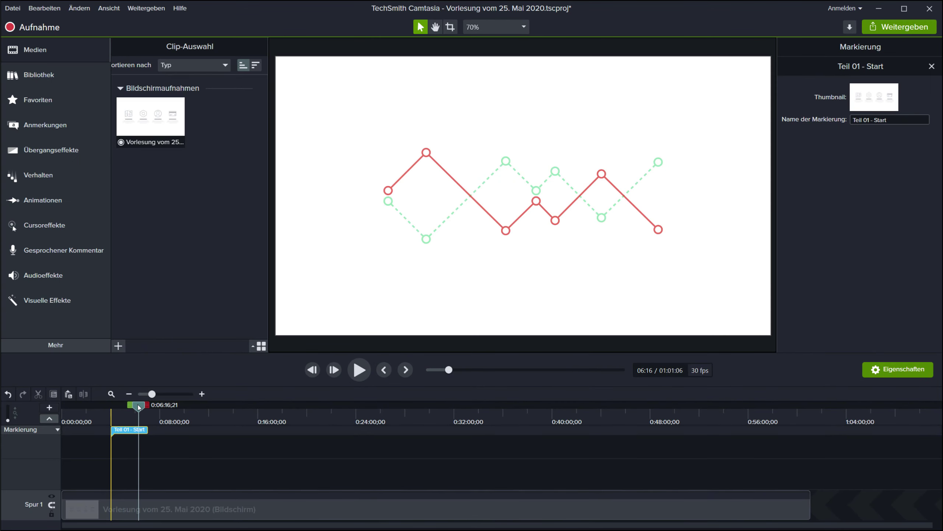
pyautogui.rightClick(138, 406)
pyautogui.click(161, 439)
pyautogui.write('T')
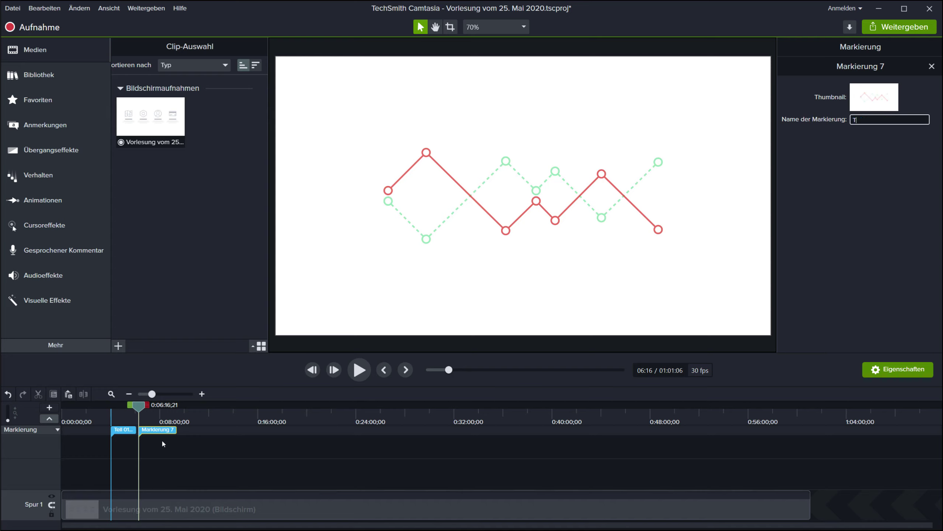
pyautogui.write('eil 01 - Ende')
pyautogui.press('Return')
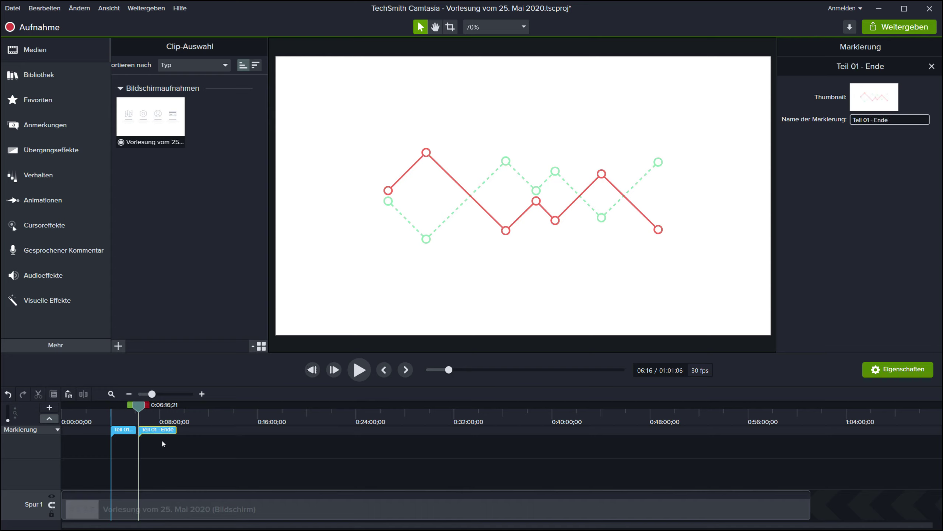
# Step: Add a timeline marker at about 15:10 and name it "Teil 02 - Start"
pyautogui.moveTo(138, 406); pyautogui.dragTo(287, 406)
pyautogui.rightClick(246, 406)
pyautogui.click(264, 442)
pyautogui.write('Teil 02 - Start')
pyautogui.press('Return')
# Step: Add a timeline marker at about 18:24 and name it "Teil 02 - Ende"
pyautogui.rightClick(289, 411)
pyautogui.click(303, 445)
pyautogui.write('Teil 02 - Ende')
pyautogui.press('Return')
# Step: Add a timeline marker at about 39:30 and name it "Teil 03 - Start"
pyautogui.moveTo(469, 411); pyautogui.dragTo(591, 411)
pyautogui.rightClick(552, 413)
pyautogui.click(558, 437)
pyautogui.write('Teil 03 - Start')
pyautogui.press('Return')
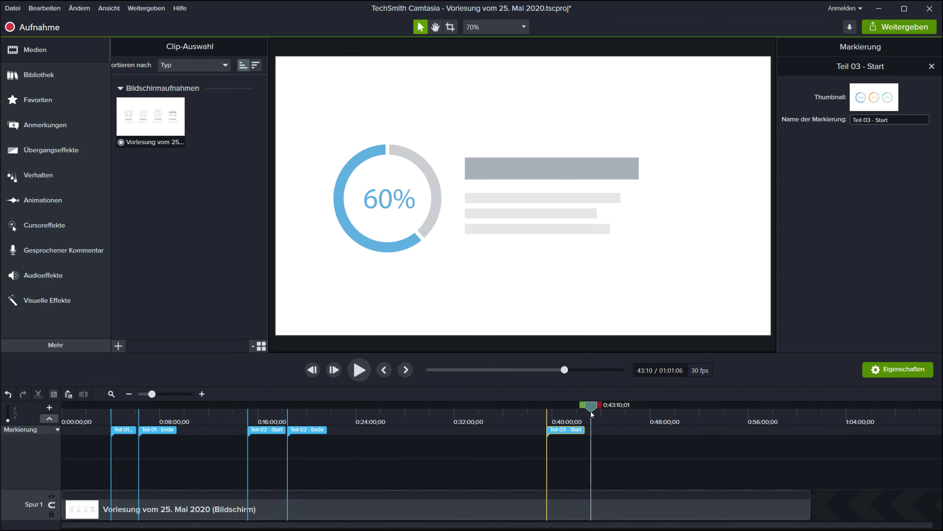
# Step: Add a timeline marker at about 43:10 and name it "Teil 03 - Ende"
pyautogui.rightClick(591, 412)
pyautogui.click(607, 447)
pyautogui.write('Teil 03 - Ende')
pyautogui.press('Return')
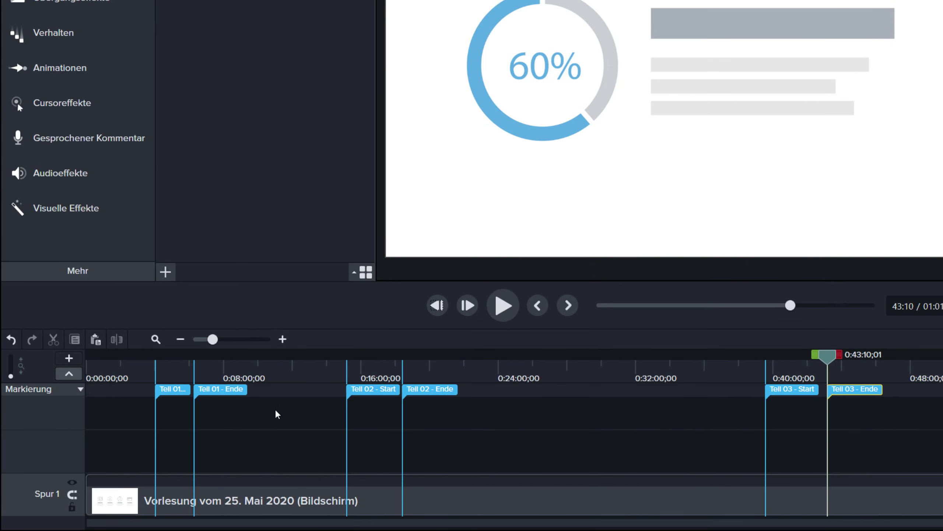
# Step: Select the timeline range from the "Teil 01 - Start" marker to the "Teil 01 - Ende" marker
pyautogui.click(170, 391)
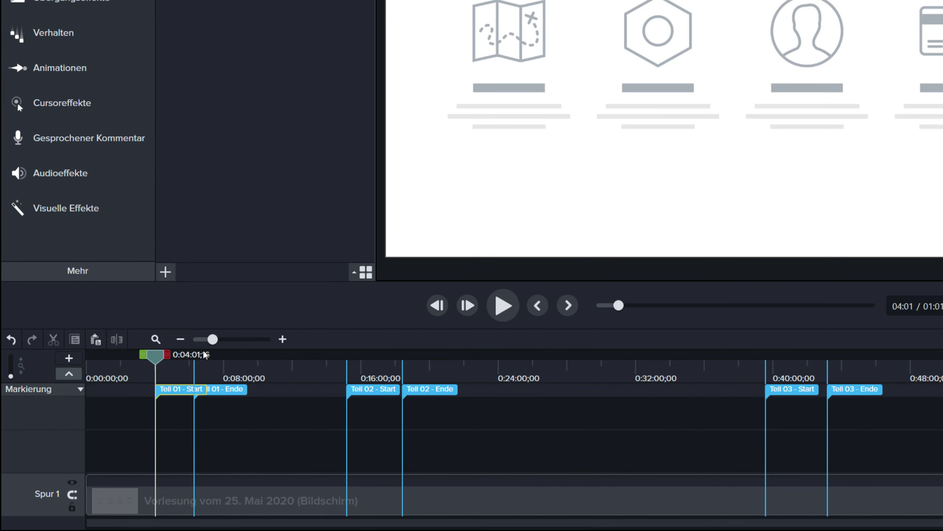
pyautogui.moveTo(214, 339); pyautogui.dragTo(225, 339)
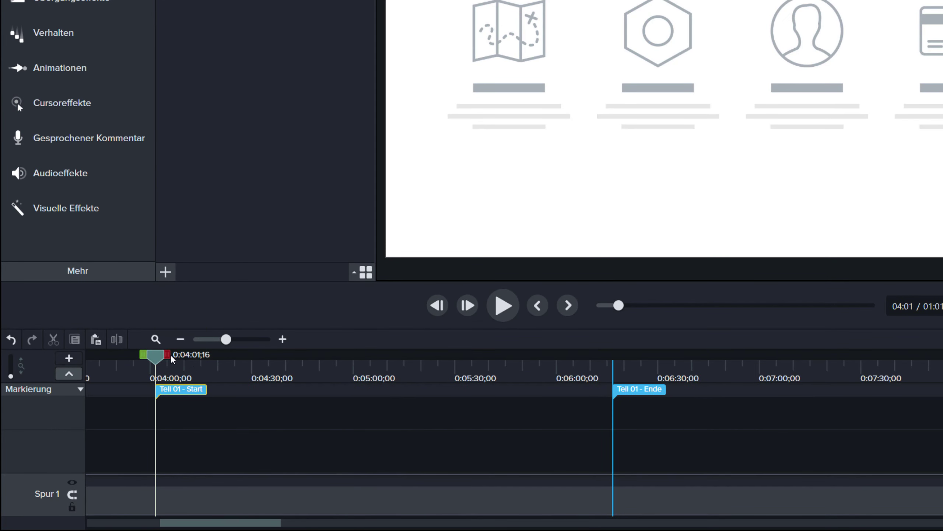
pyautogui.moveTo(168, 357); pyautogui.dragTo(626, 356)
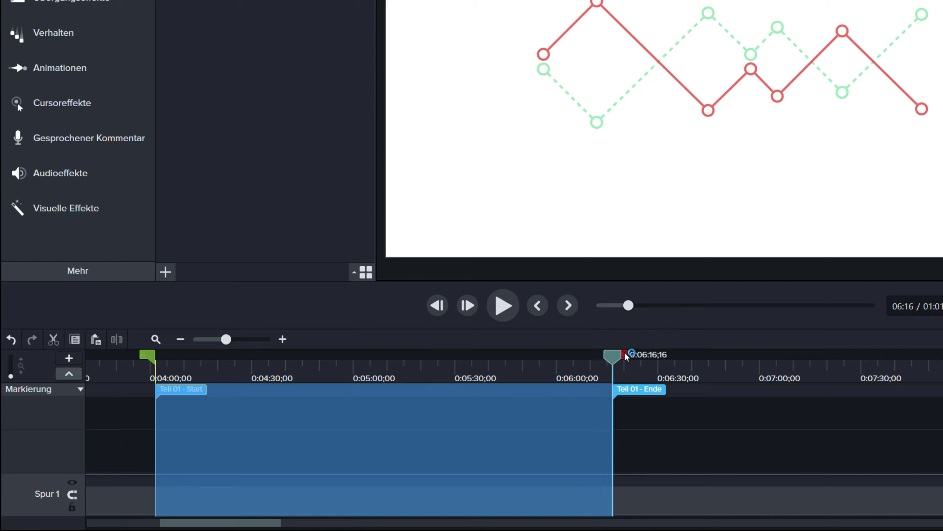
# Step: Start producing the selected timeline range with the "Nur MP4 (bis 1080p)" preset
pyautogui.rightClick(478, 417)
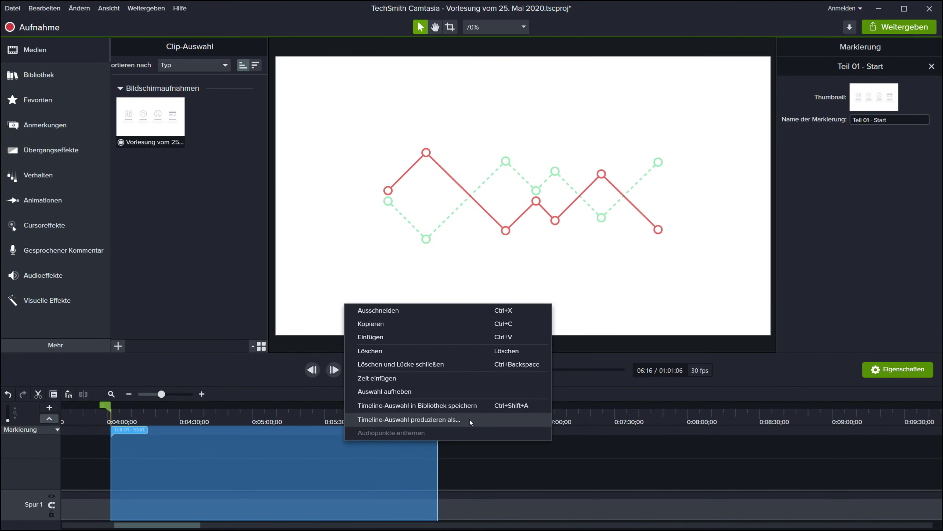
pyautogui.click(469, 419)
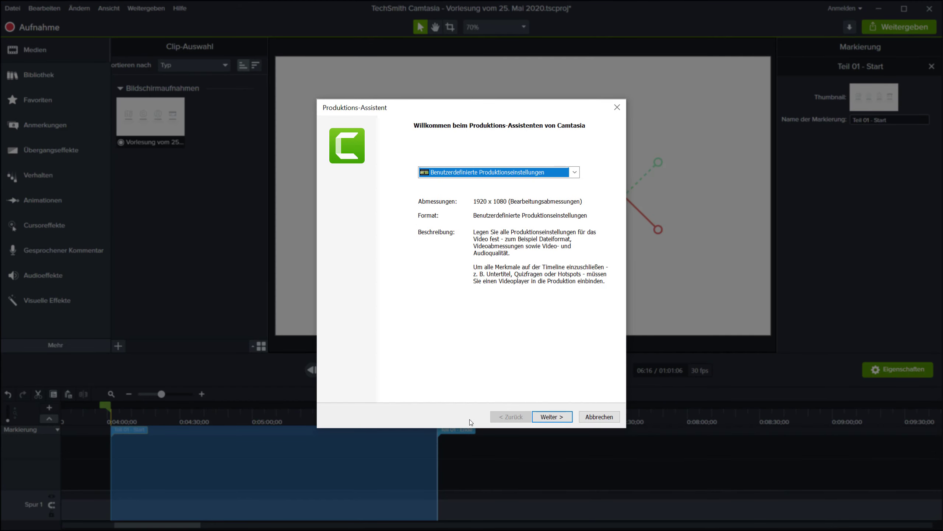
pyautogui.click(574, 172)
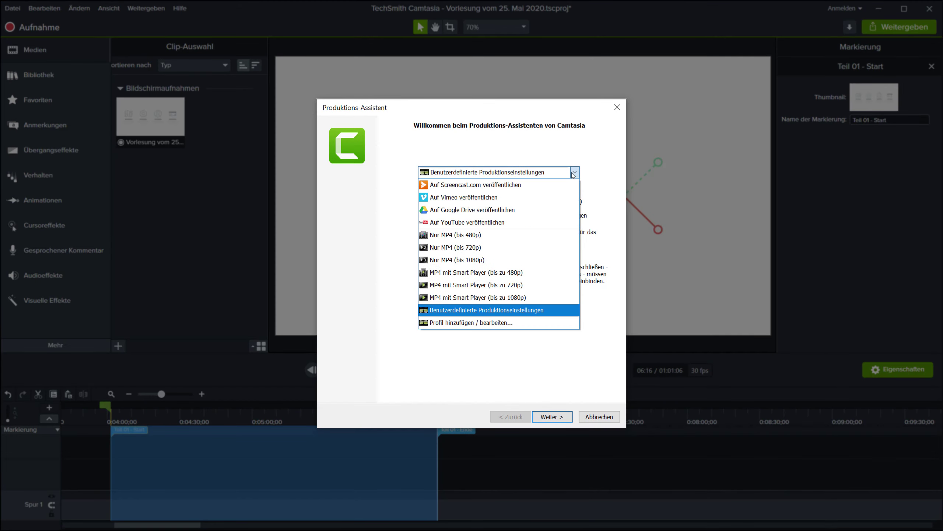
pyautogui.click(542, 260)
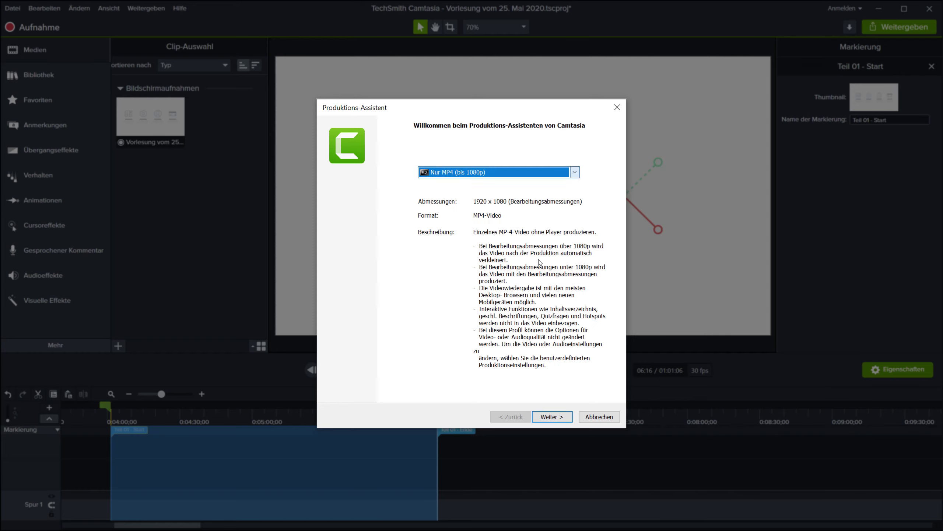
pyautogui.click(552, 416)
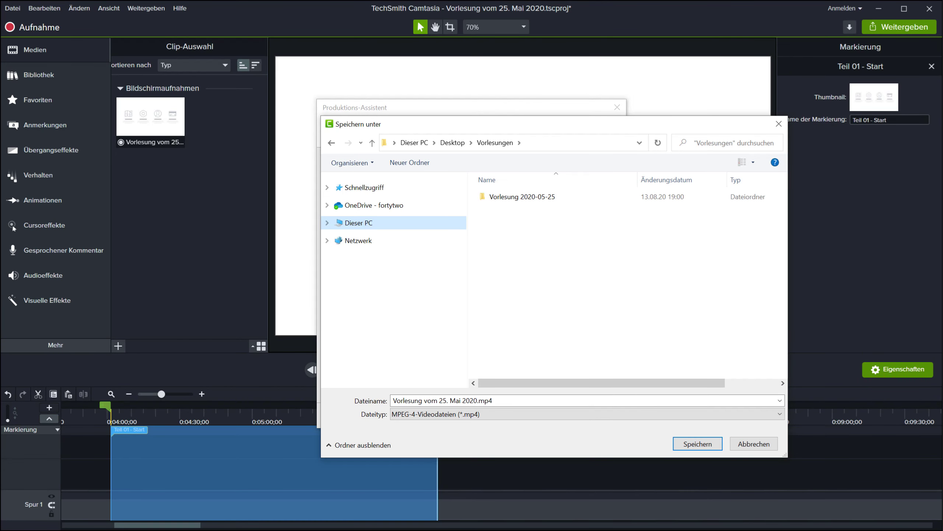
# Step: Save the video as "Vorlesung vom 25. Mai 2020-Teil 01.mp4" in the Teil 01 subfolder of Vorlesung 2020-05-25
pyautogui.doubleClick(540, 197)
pyautogui.click(484, 198)
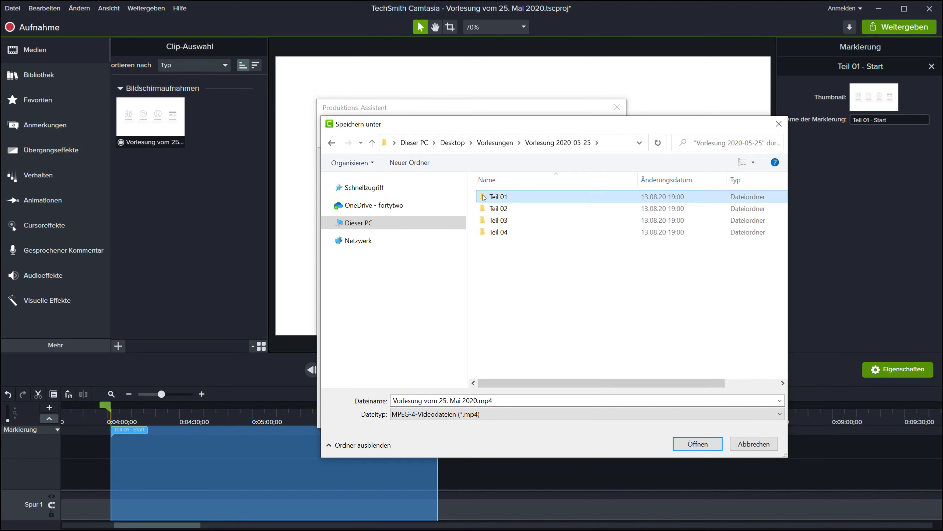
pyautogui.doubleClick(484, 198)
pyautogui.click(477, 400)
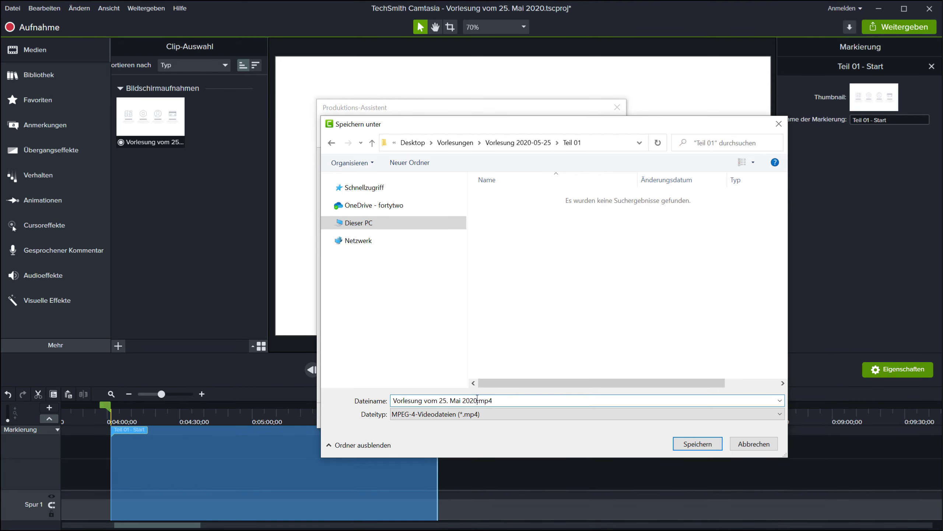
pyautogui.write('Teil 01')
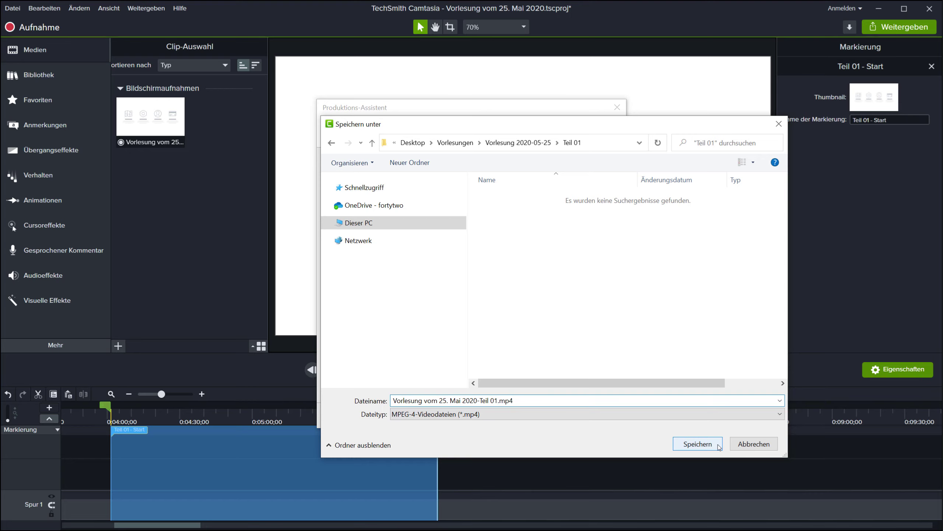
pyautogui.click(704, 444)
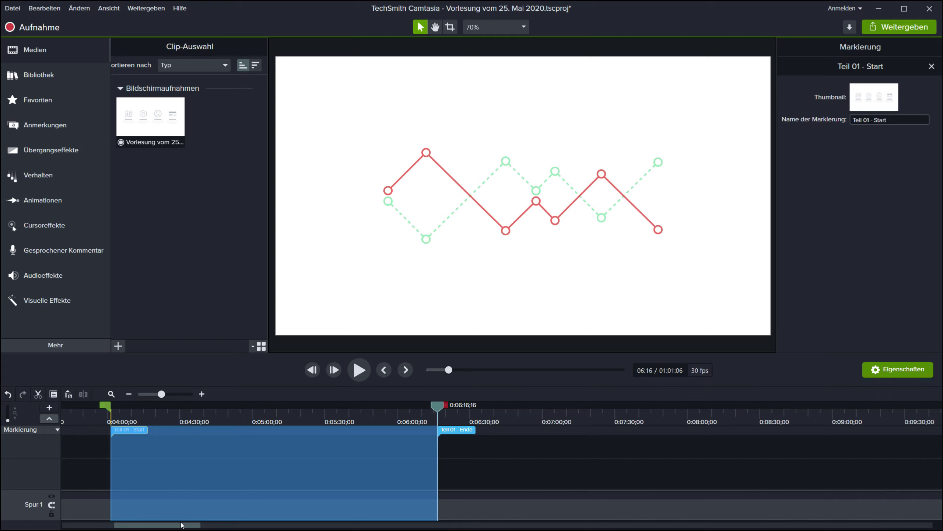
# Step: Select the timeline range from the "Teil 02 - Start" marker to the "Teil 02 - Ende" marker
pyautogui.moveTo(182, 525); pyautogui.dragTo(238, 520)
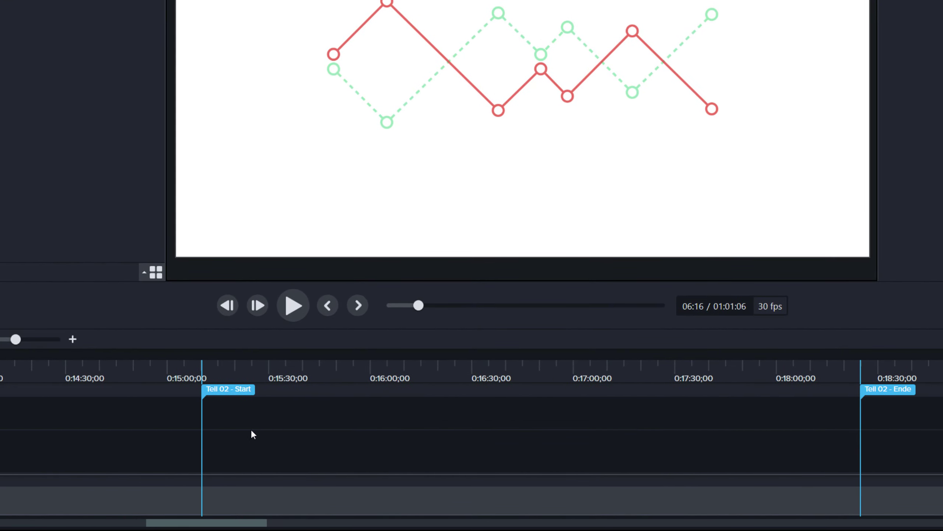
pyautogui.click(231, 388)
pyautogui.moveTo(215, 357); pyautogui.dragTo(874, 364)
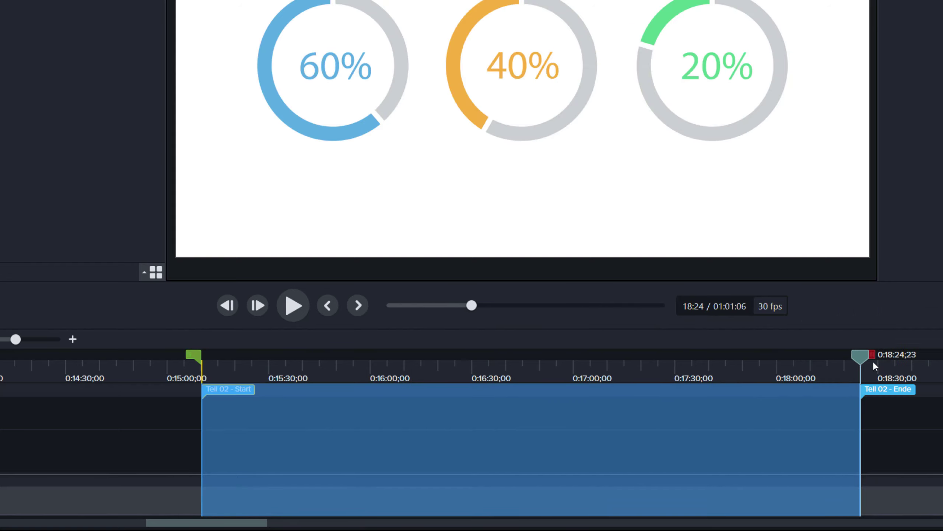
# Step: Produce the selected range with the "Nur MP4 (bis 1080p)" preset, saved with "-Teil 02" appended to the name in the Teil 02 folder
pyautogui.rightClick(758, 402)
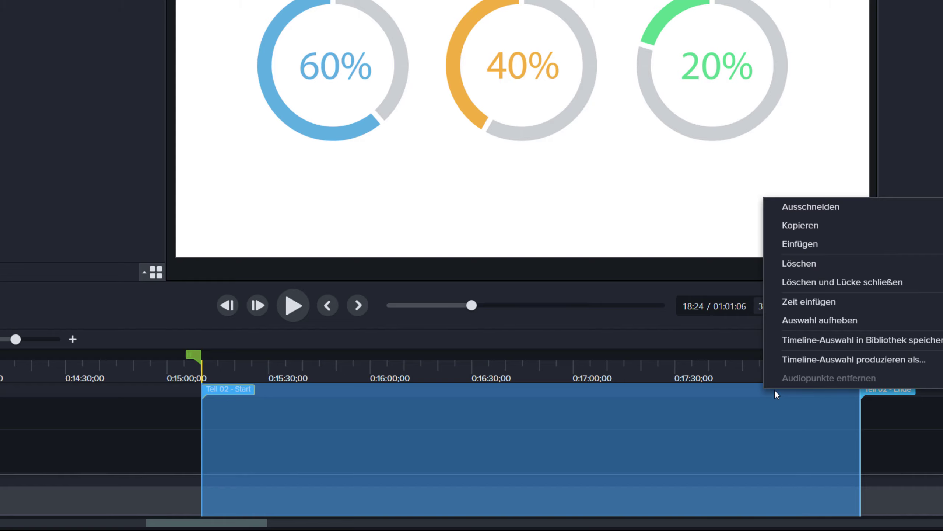
pyautogui.click(801, 359)
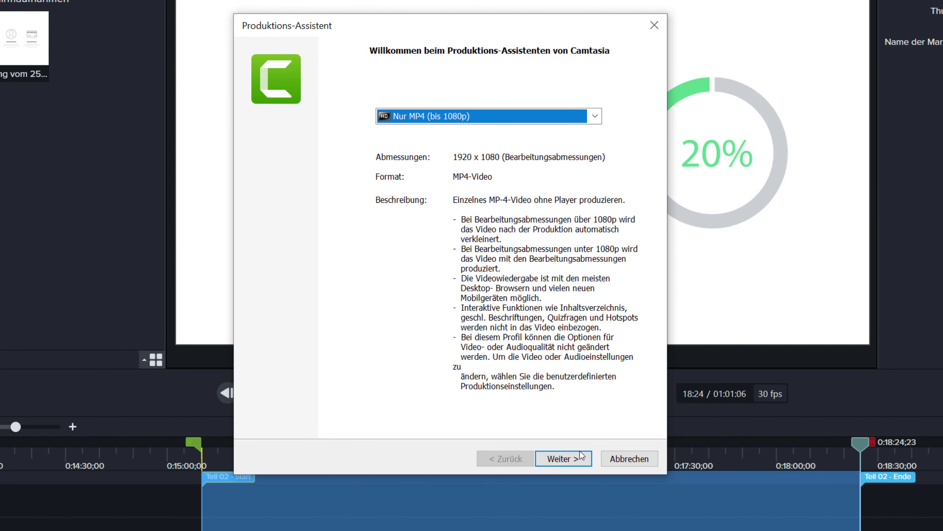
pyautogui.click(559, 458)
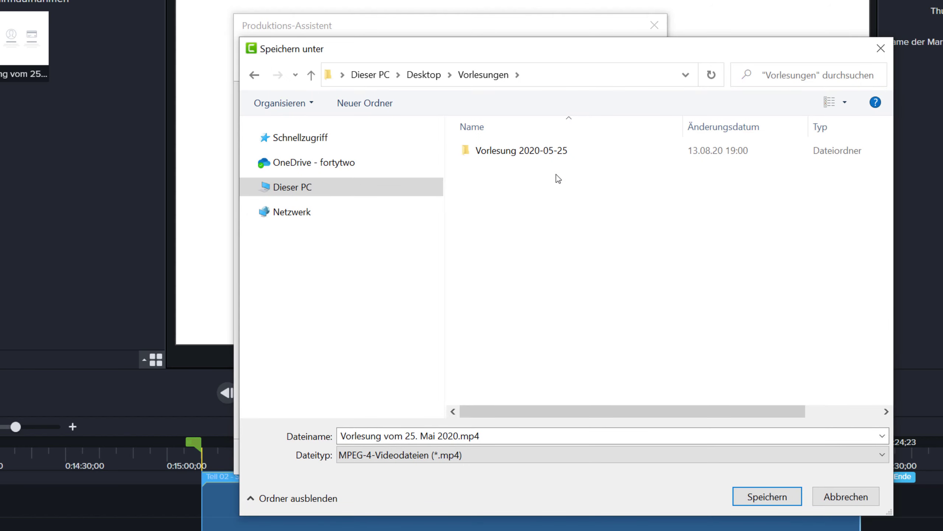
pyautogui.doubleClick(571, 152)
pyautogui.doubleClick(499, 162)
pyautogui.click(459, 436)
pyautogui.click(458, 436)
pyautogui.write('-Teil 02')
pyautogui.press('Return')
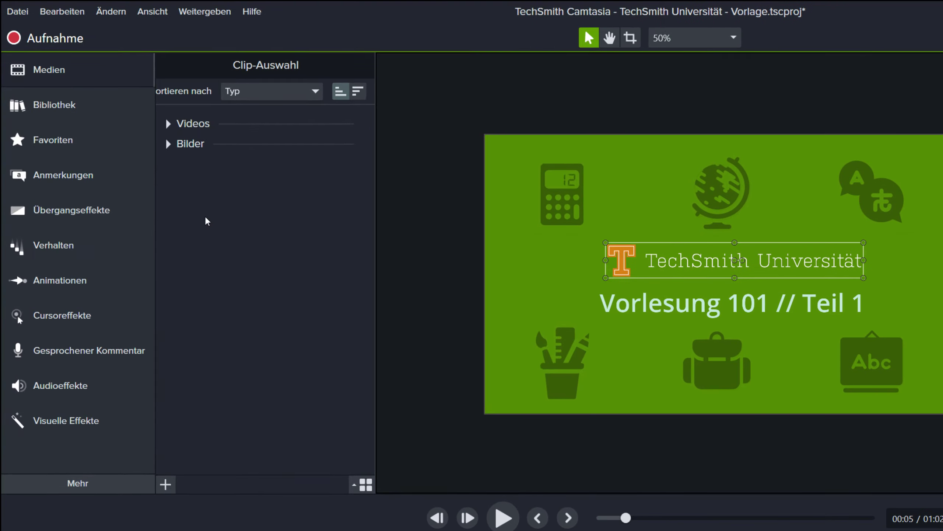
# Step: Import "Vorlesung vom 25. Mai 2020-Teil 01.mp4" from the Teil 01 folder into the template project's media
pyautogui.doubleClick(146, 153)
pyautogui.doubleClick(381, 118)
pyautogui.doubleClick(359, 113)
pyautogui.click(359, 114)
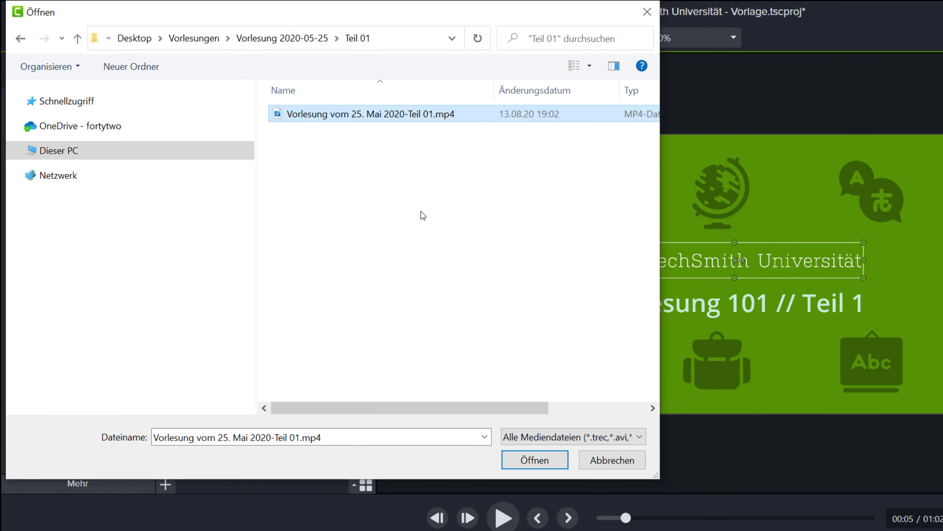
pyautogui.click(553, 460)
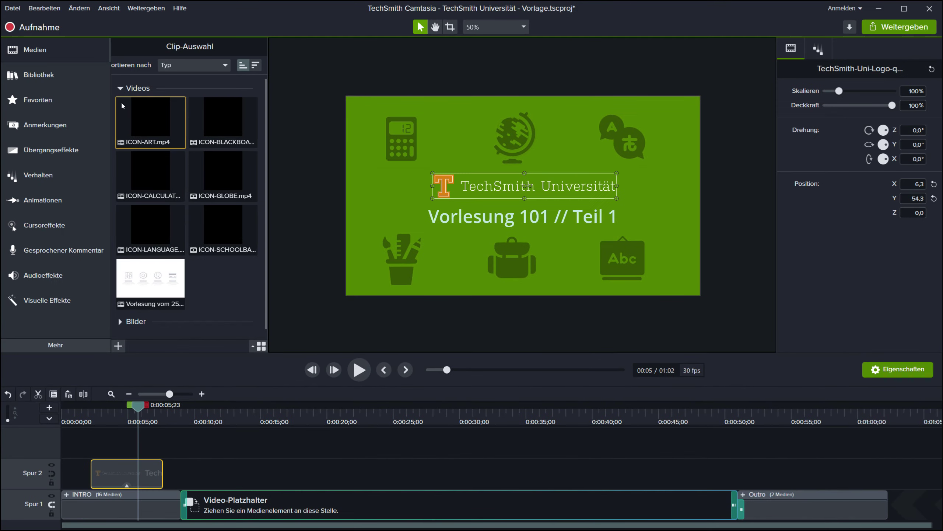
# Step: Replace the video placeholder on Spur 1 with the imported Teil 01 video using "Ersetzen und Lücke schließen", and play the result
pyautogui.moveTo(149, 277); pyautogui.dragTo(301, 502)
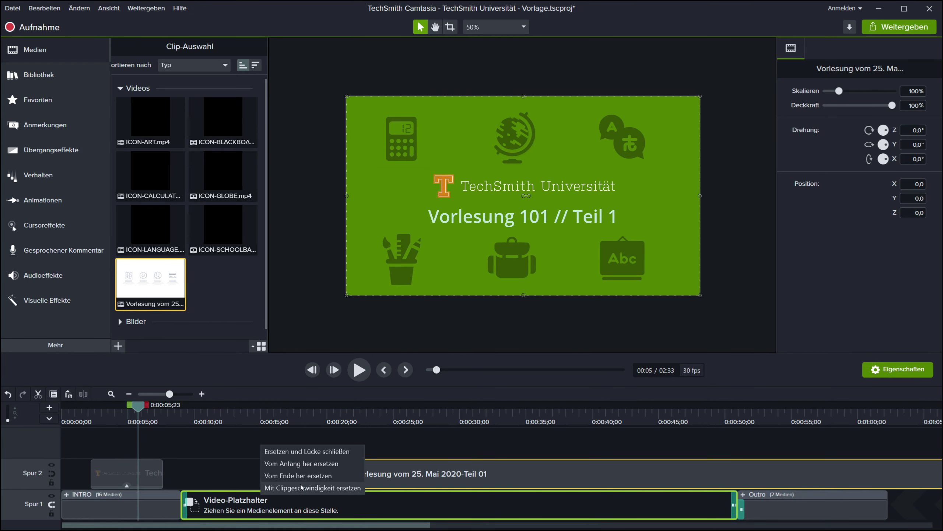
pyautogui.click(316, 454)
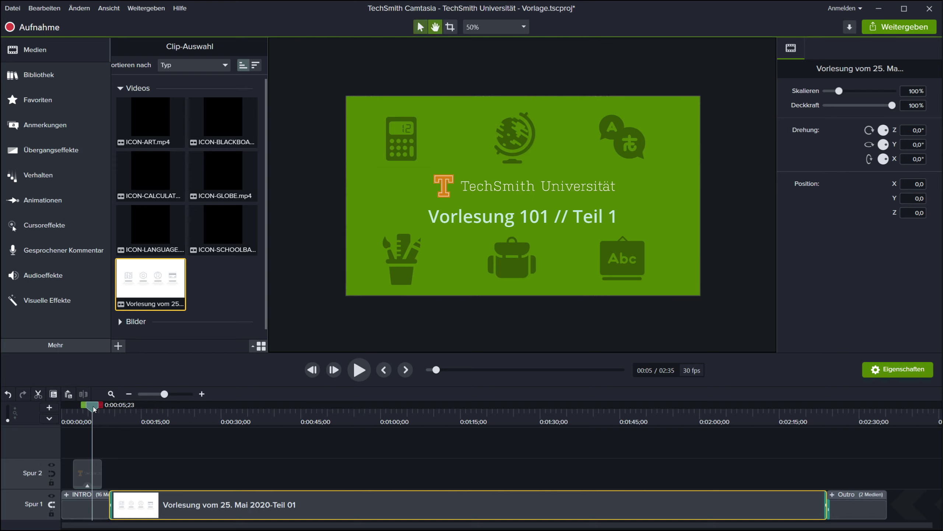
pyautogui.press('space')
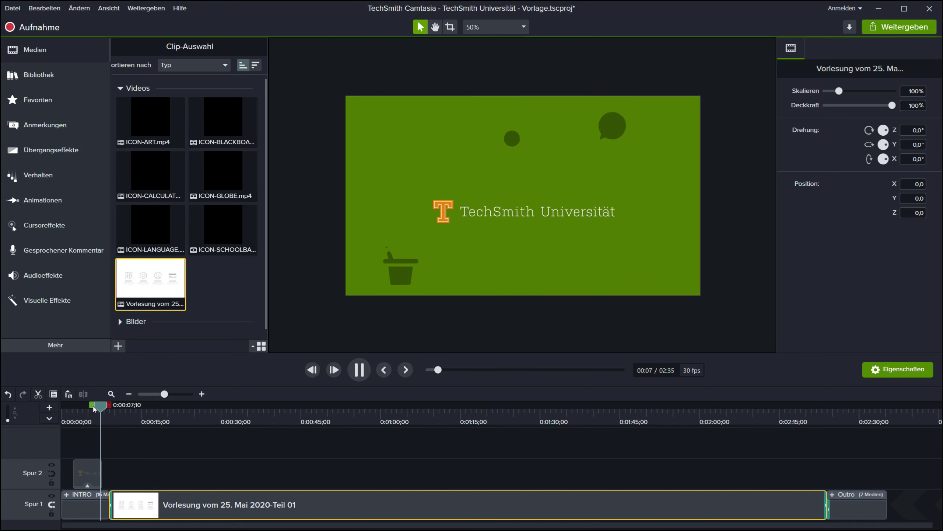